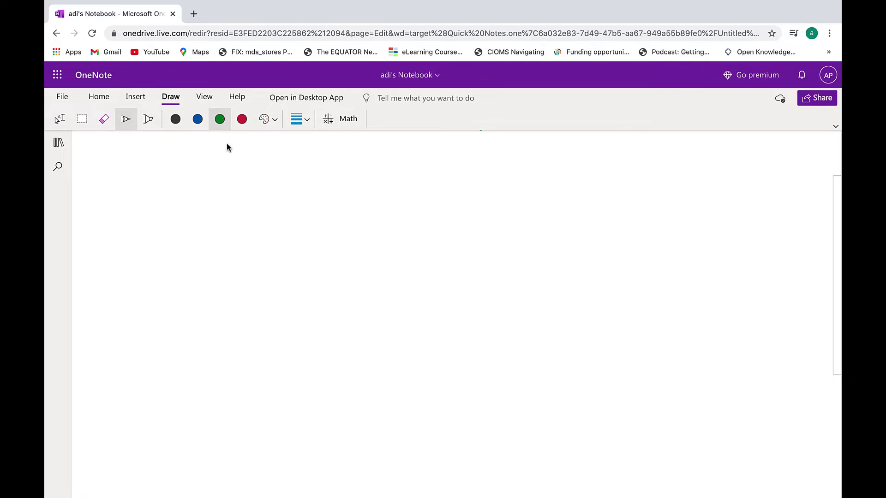
# Handwrite the title "Anava ~ Anova." in green ink across the upper part of the page
pyautogui.moveTo(183, 156)
pyautogui.mouseDown()
pyautogui.moveTo(174, 193)
pyautogui.moveTo(202, 199)
pyautogui.mouseUp()
pyautogui.moveTo(175, 180); pyautogui.dragTo(199, 182)
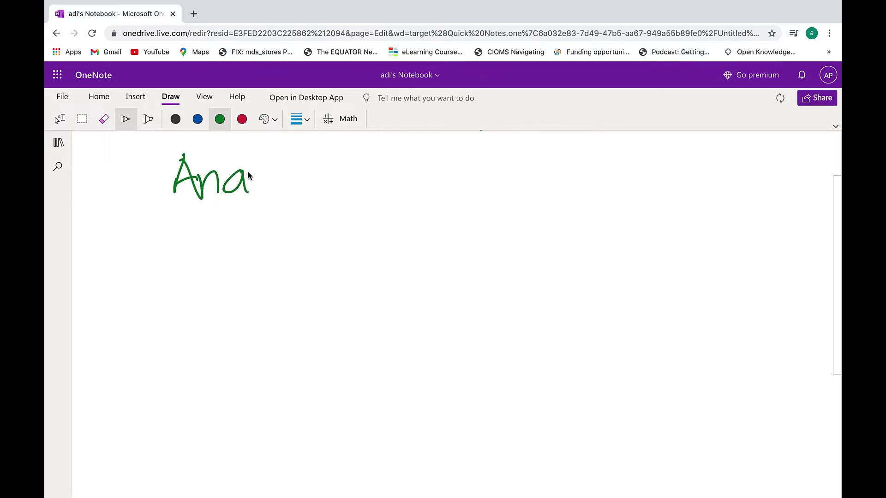
pyautogui.moveTo(249, 169); pyautogui.dragTo(265, 168)
pyautogui.moveTo(389, 156)
pyautogui.mouseDown()
pyautogui.moveTo(375, 189)
pyautogui.moveTo(404, 185)
pyautogui.mouseUp()
pyautogui.moveTo(379, 173)
pyautogui.mouseDown()
pyautogui.moveTo(427, 185)
pyautogui.moveTo(472, 166)
pyautogui.mouseUp()
pyautogui.moveTo(473, 184); pyautogui.dragTo(490, 171)
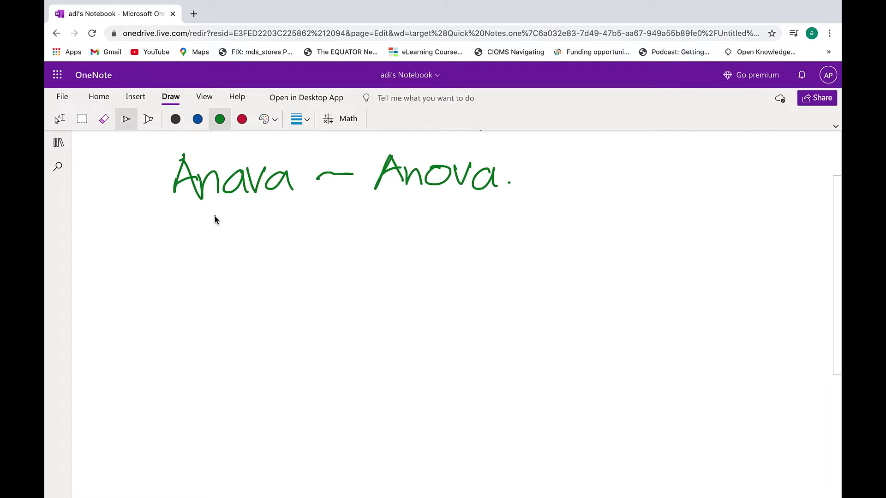
# Draw a pair of green chart axes below the title and a red upright rectangle near the vertical axis
pyautogui.moveTo(215, 217)
pyautogui.mouseDown()
pyautogui.moveTo(201, 400)
pyautogui.moveTo(392, 380)
pyautogui.moveTo(470, 383)
pyautogui.mouseUp()
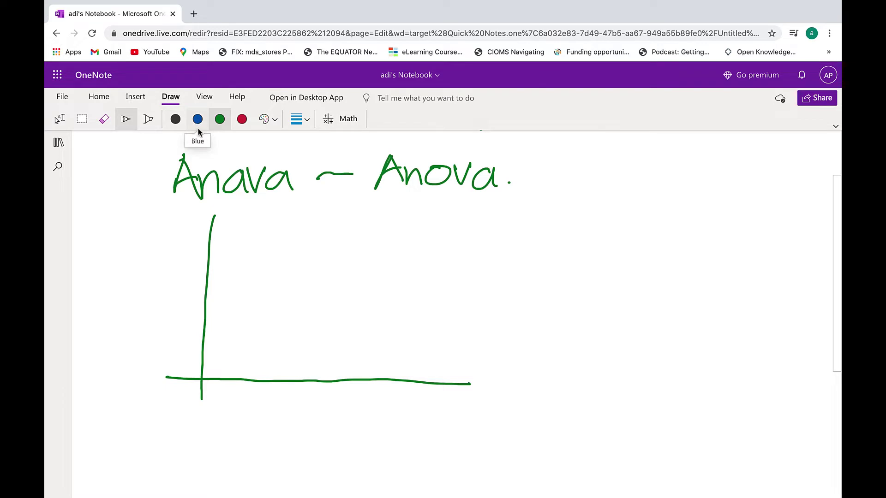
pyautogui.click(246, 124)
pyautogui.moveTo(255, 242)
pyautogui.mouseDown()
pyautogui.moveTo(245, 320)
pyautogui.moveTo(285, 253)
pyautogui.moveTo(273, 328)
pyautogui.moveTo(284, 322)
pyautogui.mouseUp()
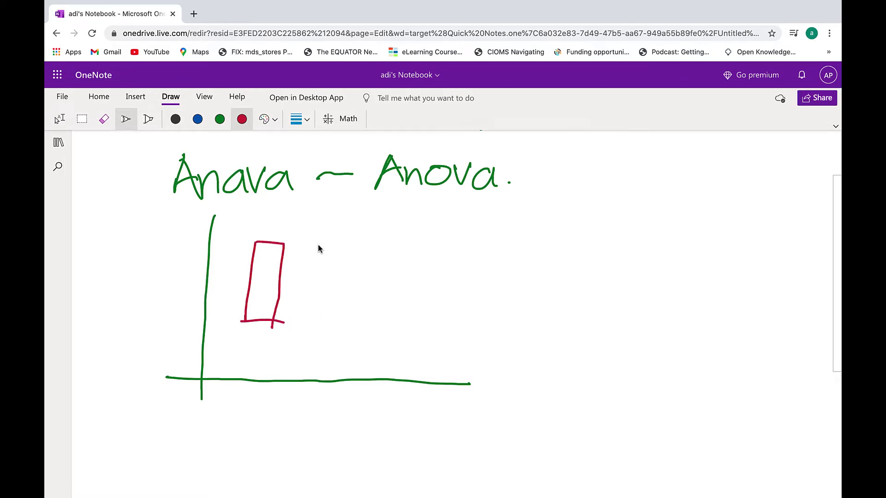
# Draw a small dark green rectangle up and right of the red one, and a taller light green rectangle beside it
pyautogui.click(219, 119)
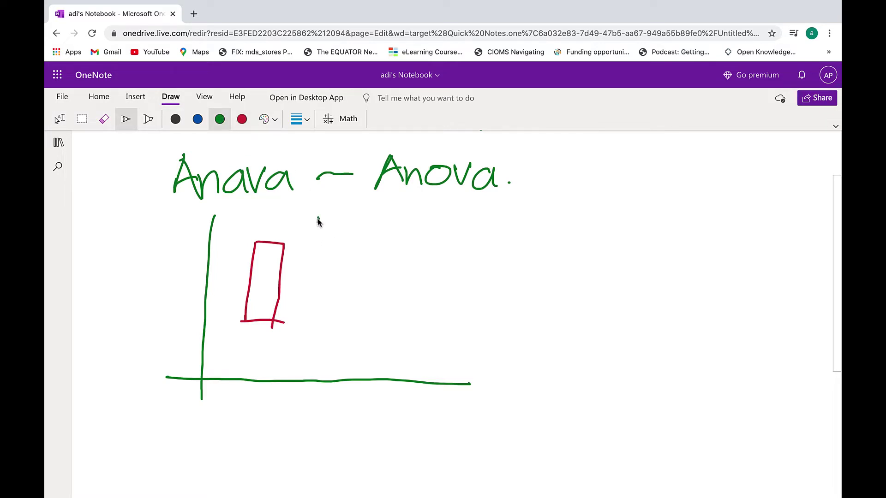
pyautogui.moveTo(318, 218)
pyautogui.mouseDown()
pyautogui.moveTo(310, 273)
pyautogui.moveTo(337, 249)
pyautogui.moveTo(332, 271)
pyautogui.mouseUp()
pyautogui.moveTo(308, 267); pyautogui.dragTo(345, 266)
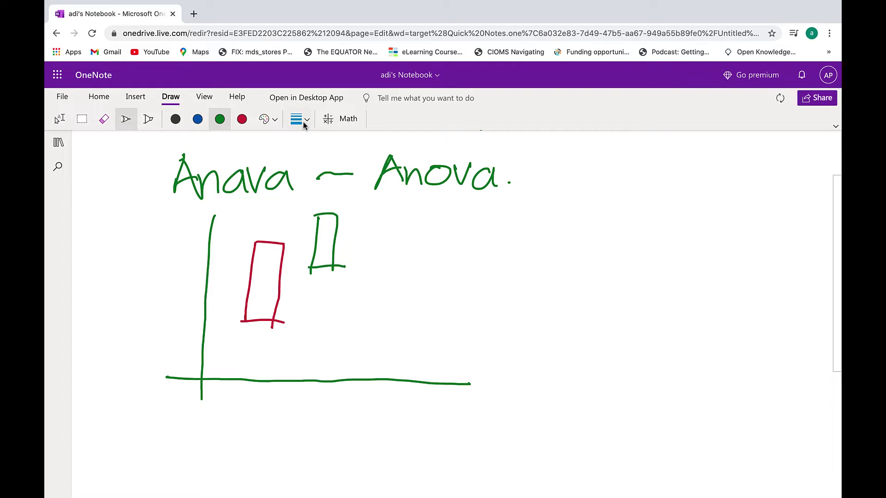
pyautogui.click(266, 119)
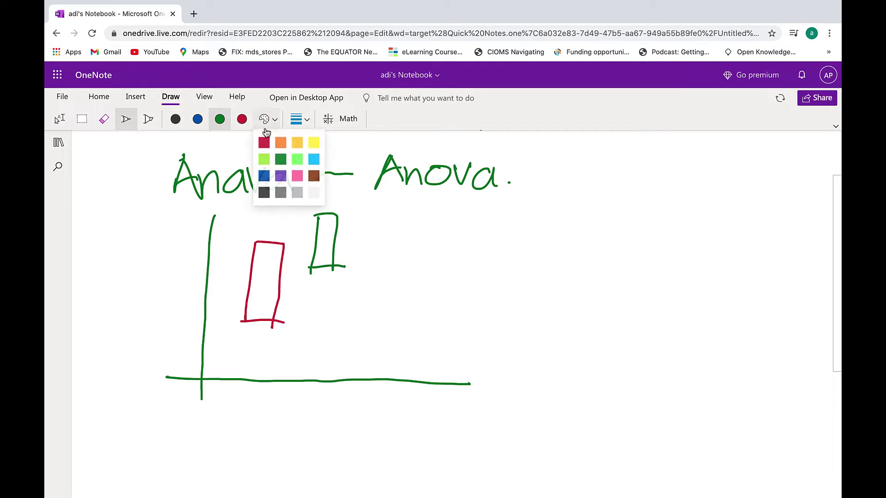
pyautogui.click(295, 163)
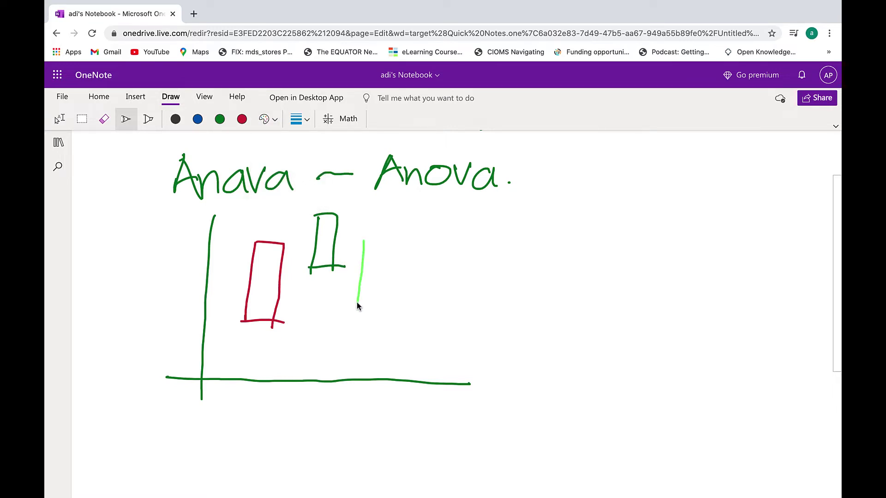
pyautogui.moveTo(357, 295)
pyautogui.mouseDown()
pyautogui.moveTo(353, 317)
pyautogui.moveTo(380, 299)
pyautogui.mouseUp()
# Draw a light blue rectangle low near the horizontal axis's right end and a dark blue rectangle high above it
pyautogui.click(274, 118)
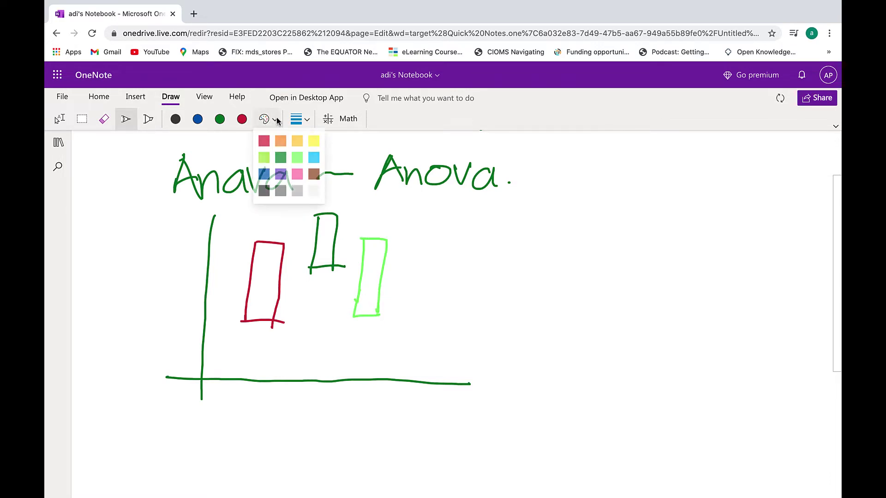
pyautogui.click(314, 161)
pyautogui.moveTo(409, 355)
pyautogui.mouseDown()
pyautogui.moveTo(419, 295)
pyautogui.moveTo(443, 302)
pyautogui.moveTo(434, 365)
pyautogui.mouseUp()
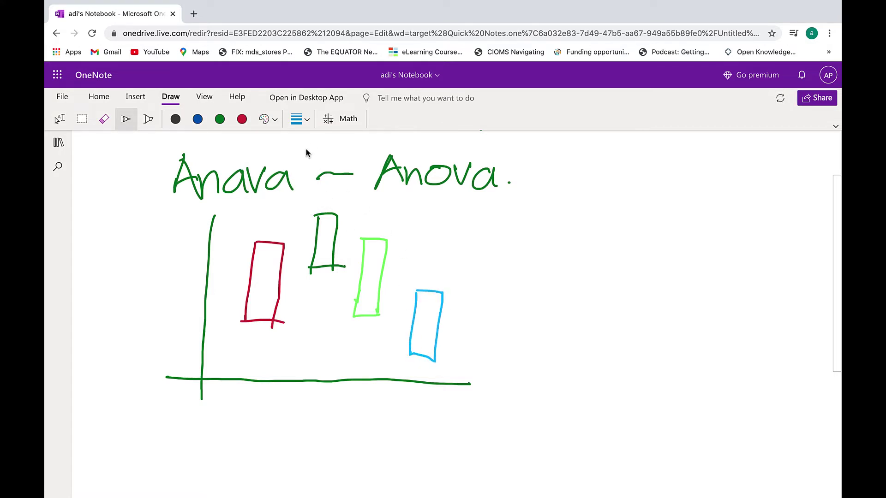
pyautogui.click(268, 119)
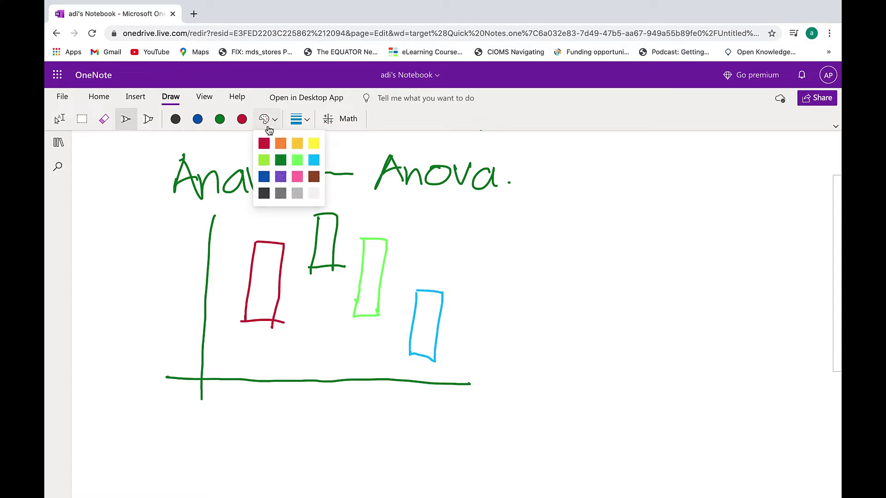
pyautogui.click(263, 178)
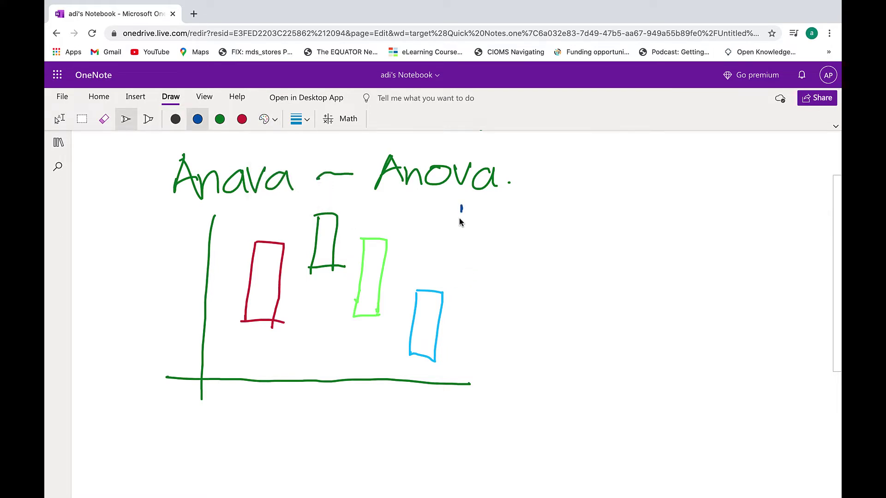
pyautogui.moveTo(461, 206)
pyautogui.mouseDown()
pyautogui.moveTo(453, 253)
pyautogui.moveTo(485, 212)
pyautogui.mouseUp()
pyautogui.moveTo(447, 246); pyautogui.dragTo(484, 255)
pyautogui.moveTo(488, 211); pyautogui.dragTo(482, 258)
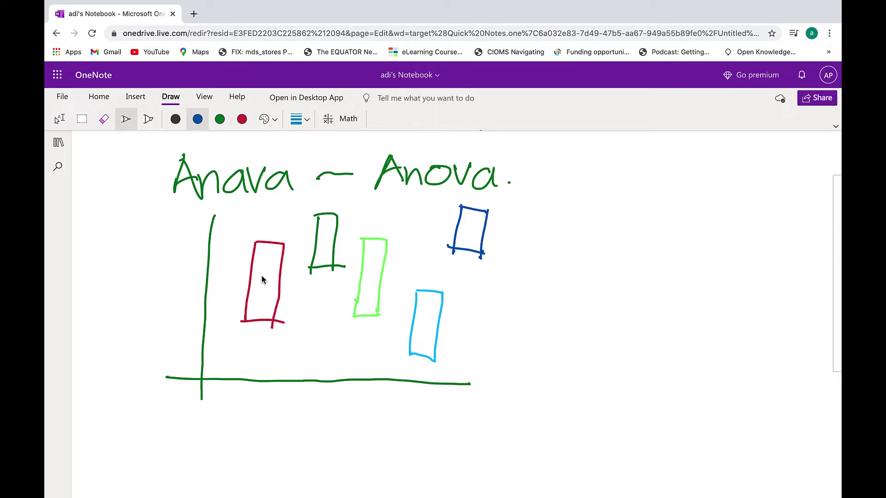
# Draw a small filled mark in the middle of each of the five rectangles, using the rectangle's own colour
pyautogui.click(242, 119)
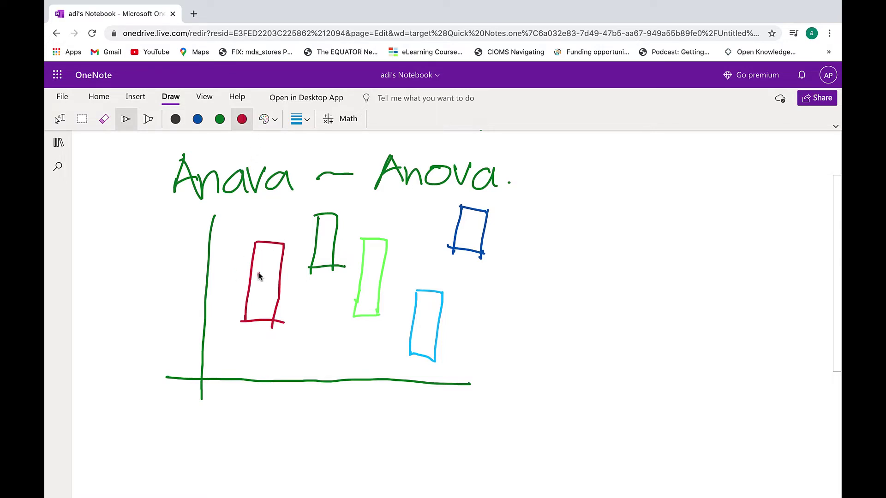
pyautogui.moveTo(258, 275)
pyautogui.mouseDown()
pyautogui.moveTo(256, 292)
pyautogui.moveTo(263, 272)
pyautogui.moveTo(265, 292)
pyautogui.mouseUp()
pyautogui.click(219, 119)
pyautogui.moveTo(321, 240); pyautogui.dragTo(328, 252)
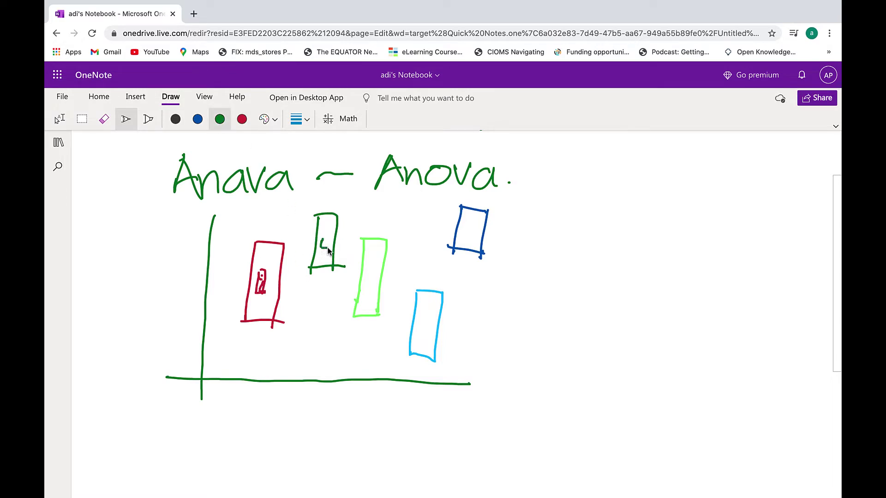
pyautogui.click(268, 119)
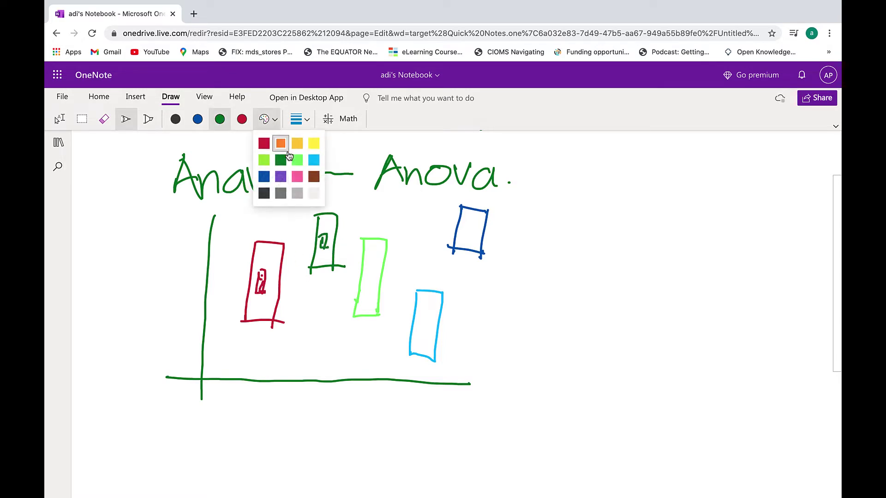
pyautogui.click(297, 161)
pyautogui.moveTo(369, 283)
pyautogui.mouseDown()
pyautogui.moveTo(373, 273)
pyautogui.moveTo(367, 283)
pyautogui.mouseUp()
pyautogui.click(267, 119)
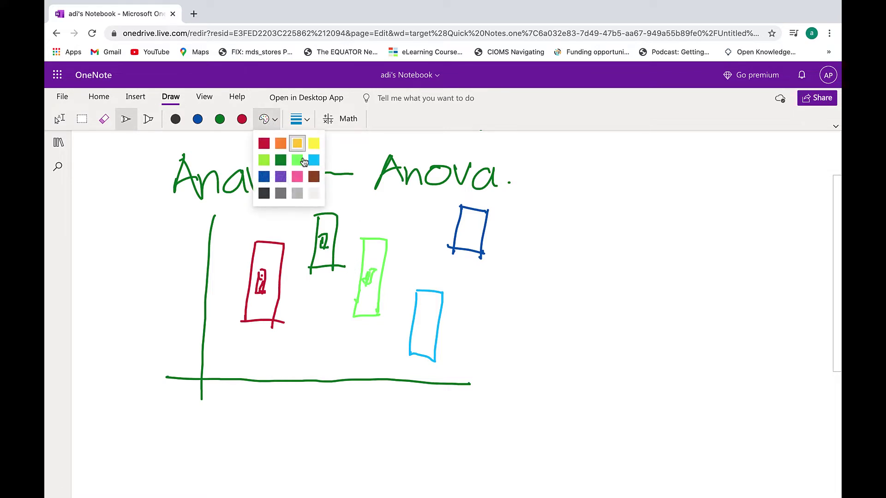
pyautogui.click(314, 161)
pyautogui.moveTo(423, 326); pyautogui.dragTo(427, 318)
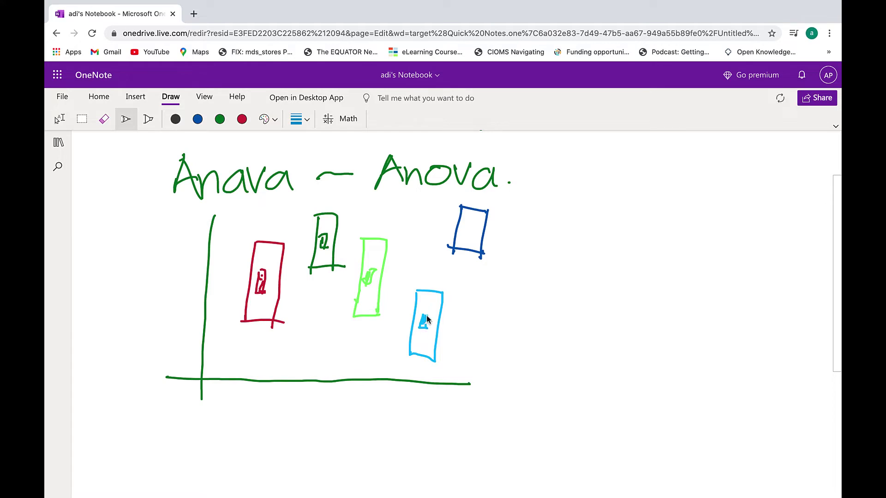
pyautogui.click(198, 119)
pyautogui.moveTo(467, 234); pyautogui.dragTo(469, 229)
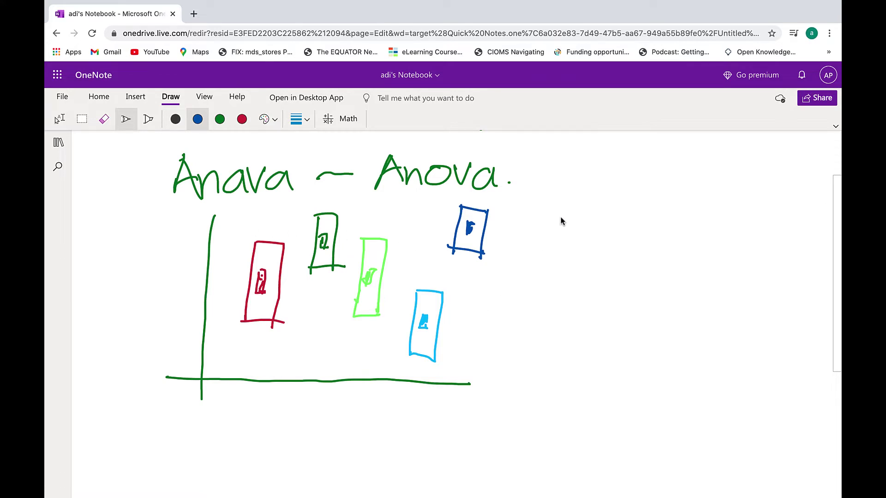
# Handwrite "apakah ada beda" in blue ink to the right of the chart
pyautogui.moveTo(571, 214)
pyautogui.mouseDown()
pyautogui.moveTo(562, 224)
pyautogui.moveTo(572, 226)
pyautogui.mouseUp()
pyautogui.moveTo(576, 231)
pyautogui.mouseDown()
pyautogui.moveTo(577, 210)
pyautogui.moveTo(631, 218)
pyautogui.moveTo(641, 203)
pyautogui.moveTo(647, 228)
pyautogui.moveTo(701, 197)
pyautogui.moveTo(713, 224)
pyautogui.moveTo(780, 206)
pyautogui.moveTo(785, 229)
pyautogui.mouseUp()
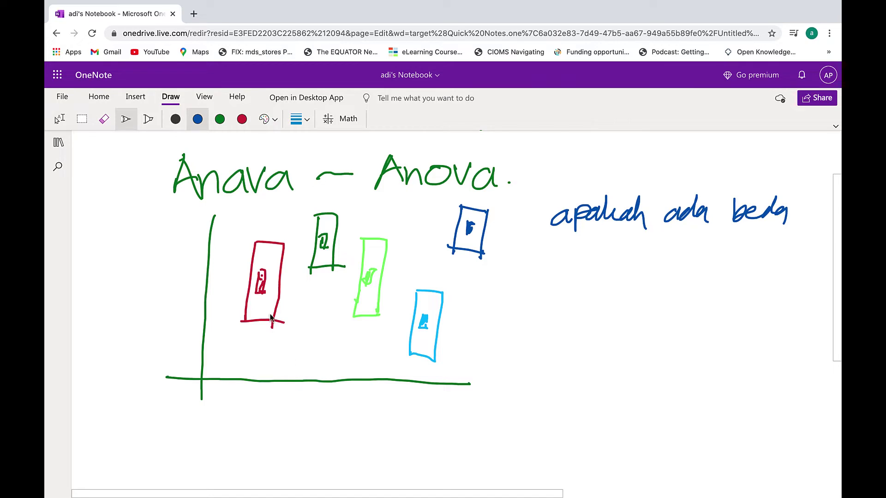
# Label the horizontal axis "X" with "townsize2" and the vertical axis "y" with "trust-all" in blue ink
pyautogui.moveTo(488, 386); pyautogui.dragTo(504, 402)
pyautogui.moveTo(505, 384); pyautogui.dragTo(475, 402)
pyautogui.moveTo(182, 204); pyautogui.dragTo(192, 220)
pyautogui.moveTo(195, 204); pyautogui.dragTo(181, 238)
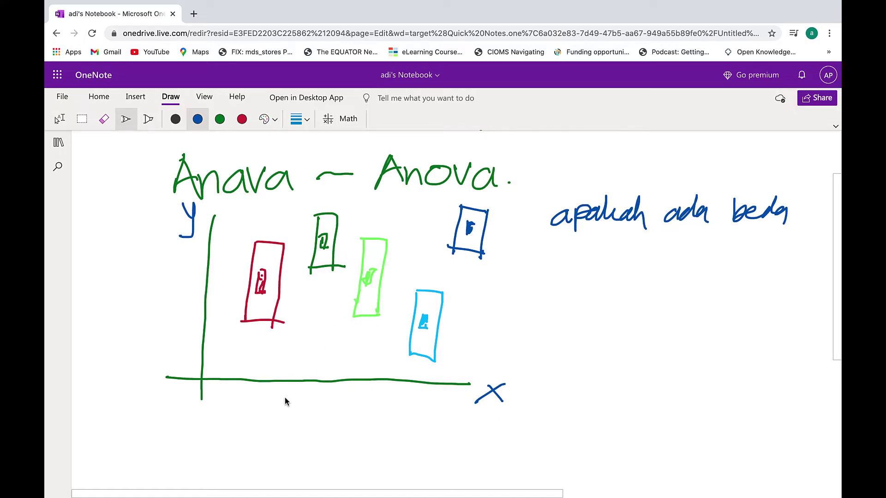
pyautogui.moveTo(290, 392)
pyautogui.mouseDown()
pyautogui.moveTo(299, 416)
pyautogui.moveTo(309, 401)
pyautogui.moveTo(364, 405)
pyautogui.moveTo(378, 391)
pyautogui.moveTo(367, 408)
pyautogui.moveTo(376, 398)
pyautogui.moveTo(410, 404)
pyautogui.mouseUp()
pyautogui.click(394, 391)
pyautogui.click(418, 402)
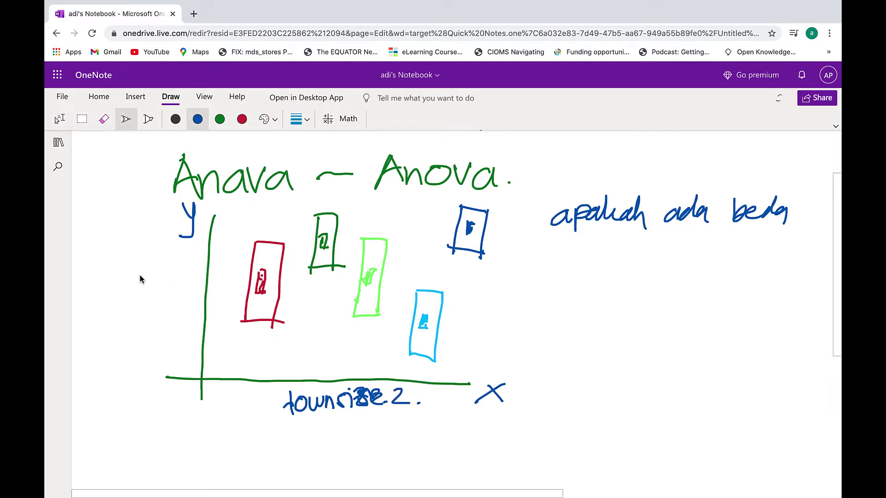
pyautogui.moveTo(150, 290)
pyautogui.mouseDown()
pyautogui.moveTo(184, 289)
pyautogui.moveTo(201, 264)
pyautogui.mouseUp()
pyautogui.moveTo(203, 261); pyautogui.dragTo(208, 258)
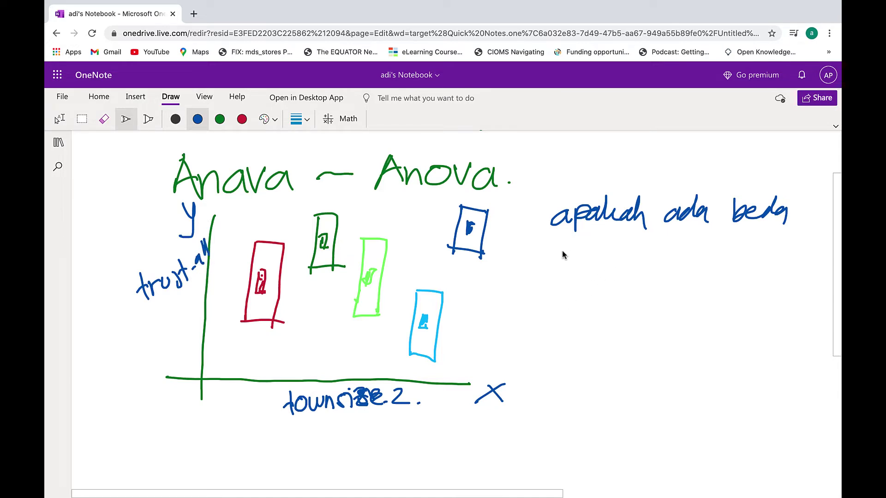
# Handwrite "kepercayaan" and "penduduk" under the question, linked by an arrow, with five branches numbered 1 to 5 from "penduduk"
pyautogui.moveTo(562, 250)
pyautogui.mouseDown()
pyautogui.moveTo(587, 263)
pyautogui.moveTo(666, 254)
pyautogui.moveTo(711, 263)
pyautogui.moveTo(656, 306)
pyautogui.moveTo(673, 309)
pyautogui.mouseUp()
pyautogui.moveTo(553, 313)
pyautogui.mouseDown()
pyautogui.moveTo(688, 327)
pyautogui.moveTo(716, 341)
pyautogui.moveTo(706, 362)
pyautogui.mouseUp()
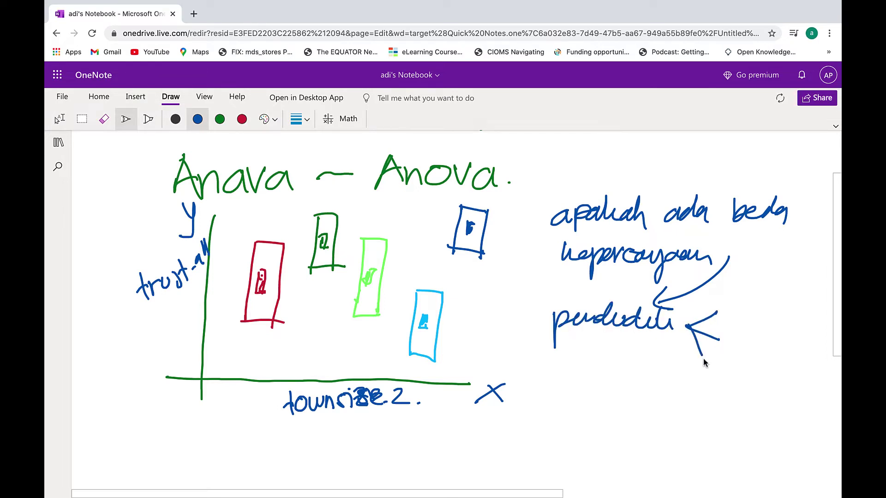
pyautogui.moveTo(722, 302)
pyautogui.mouseDown()
pyautogui.moveTo(730, 341)
pyautogui.moveTo(711, 368)
pyautogui.mouseUp()
pyautogui.moveTo(687, 327)
pyautogui.mouseDown()
pyautogui.moveTo(703, 402)
pyautogui.moveTo(666, 388)
pyautogui.moveTo(680, 391)
pyautogui.mouseUp()
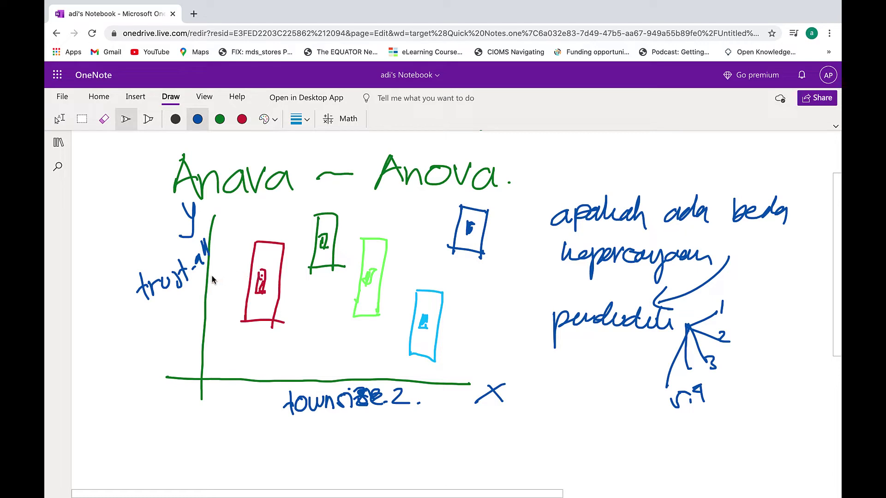
pyautogui.click(262, 246)
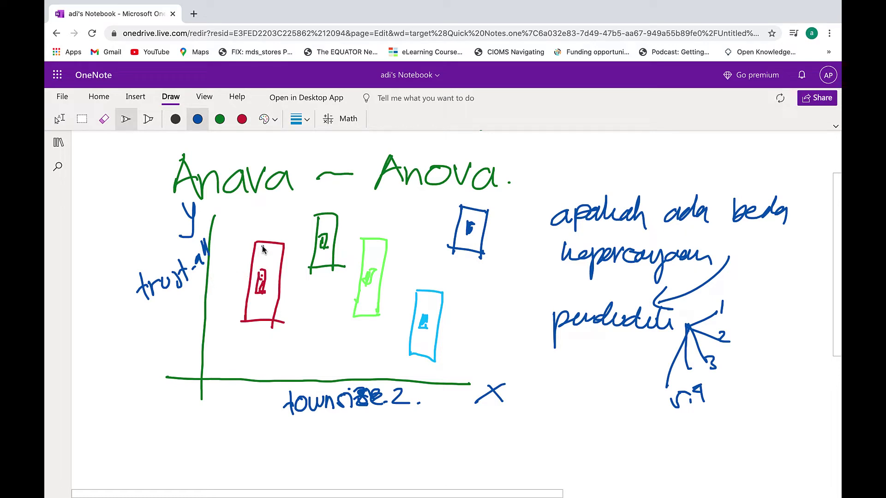
pyautogui.click(325, 221)
# Glance at the townsize tables in the WVS Codebook PDF and switch to jamovi
pyautogui.hotkey('ctrl', 'Left')
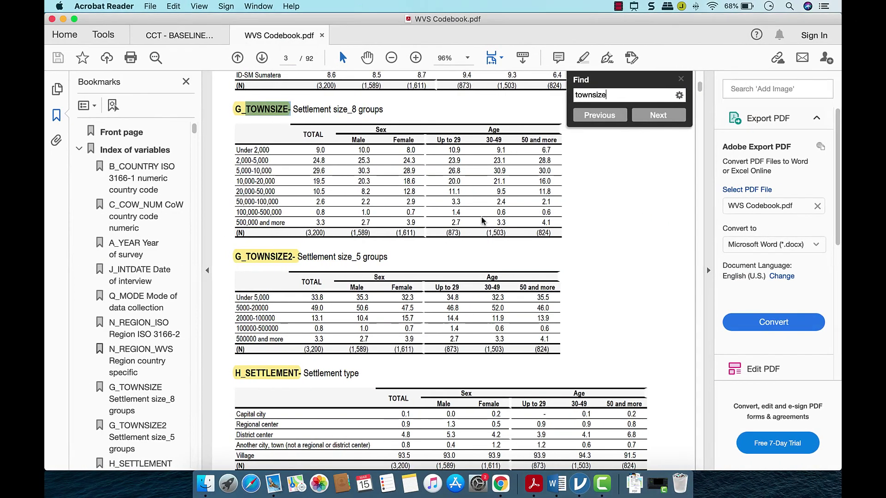
pyautogui.hotkey('ctrl', 'Right')
pyautogui.hotkey('ctrl', 'Right')
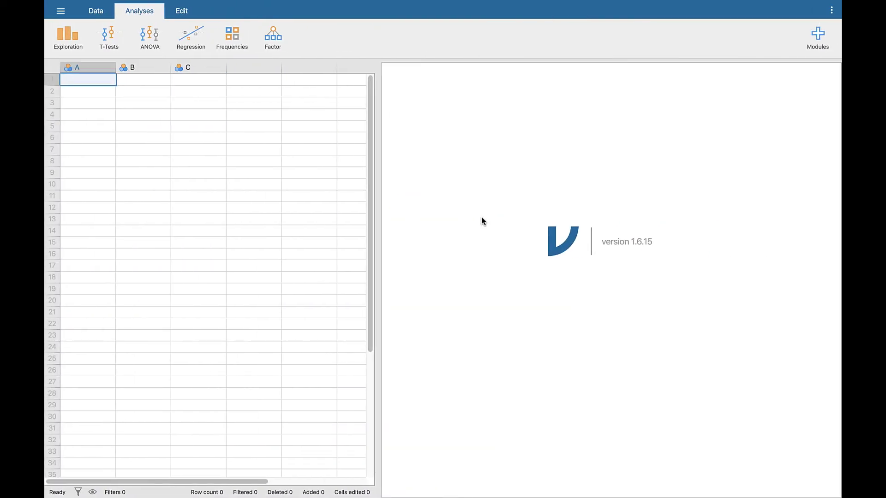
# Bring up the One-Way ANOVA setup, and open the recent dataset wvs7idnjmv.csv
pyautogui.click(151, 39)
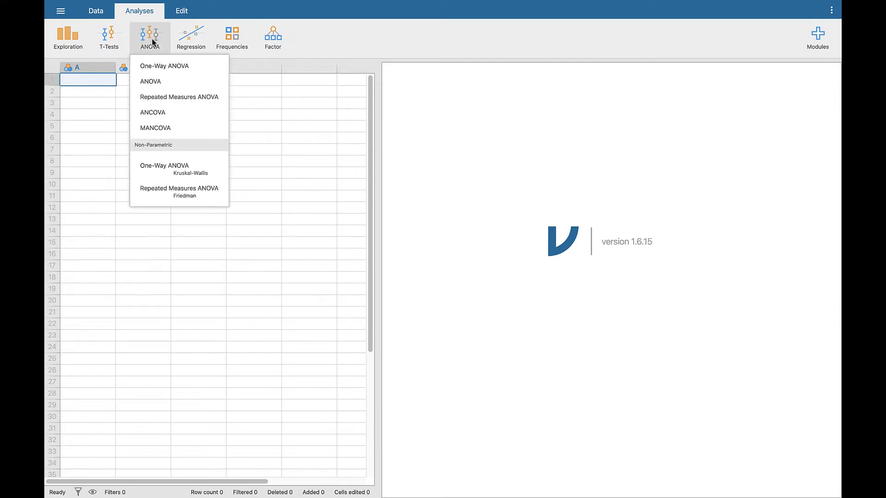
pyautogui.click(160, 69)
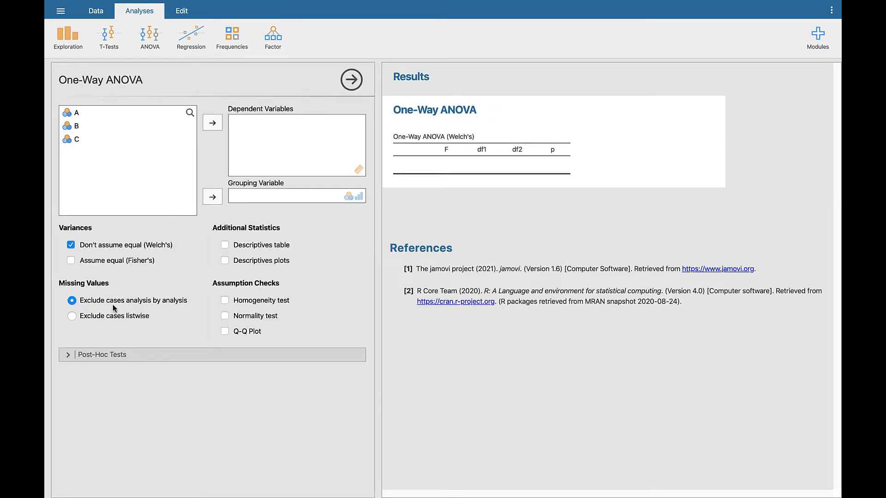
pyautogui.click(59, 13)
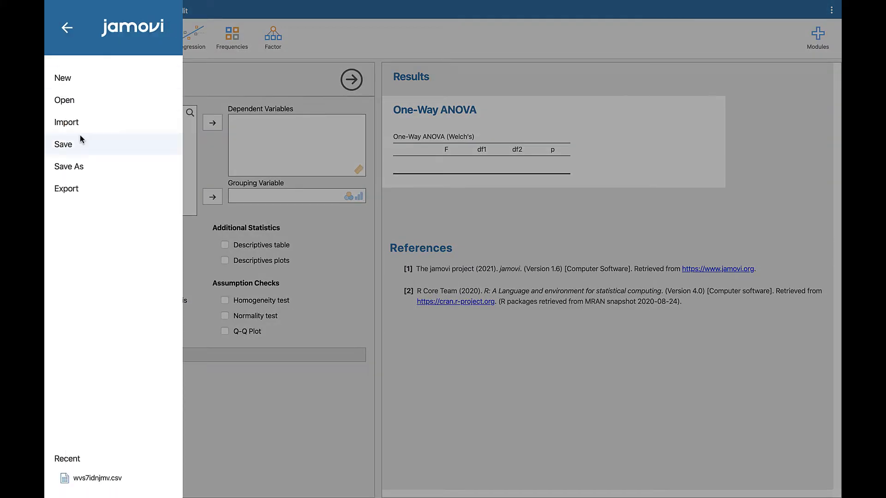
pyautogui.click(97, 478)
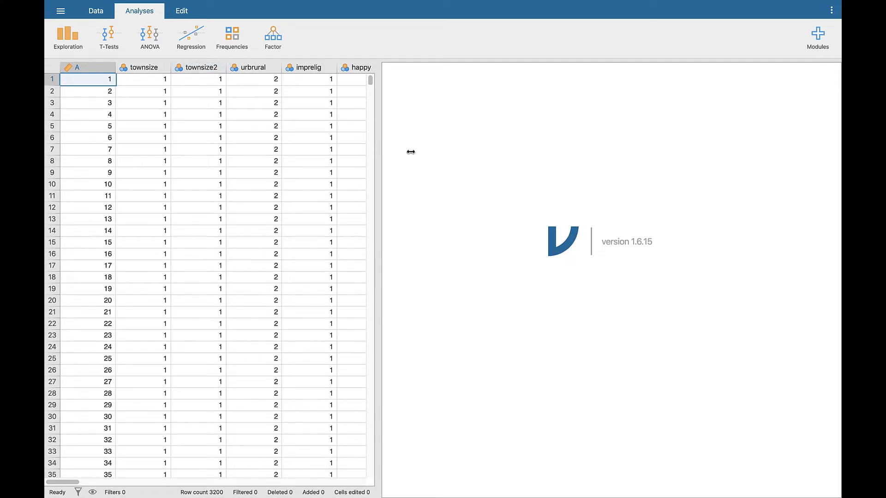
# Run a One-Way ANOVA with trust_all as dependent variable and townsize2 as grouping variable, including the descriptives table and plots
pyautogui.click(151, 40)
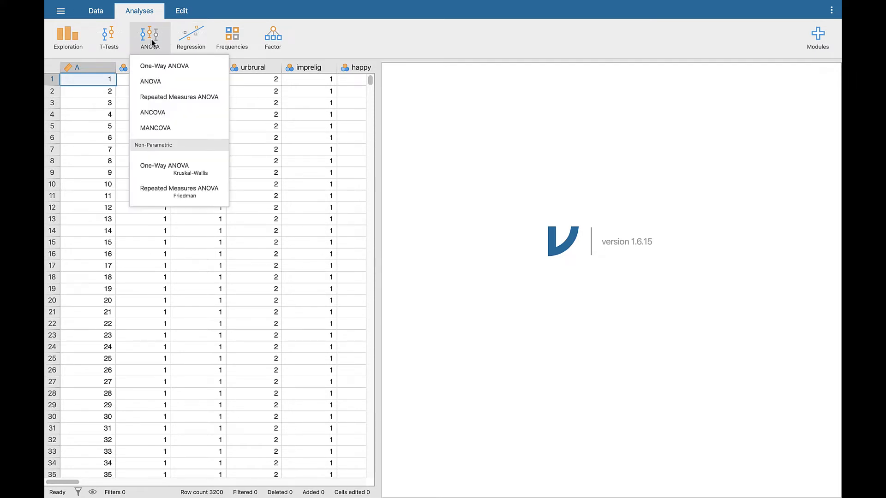
pyautogui.click(162, 68)
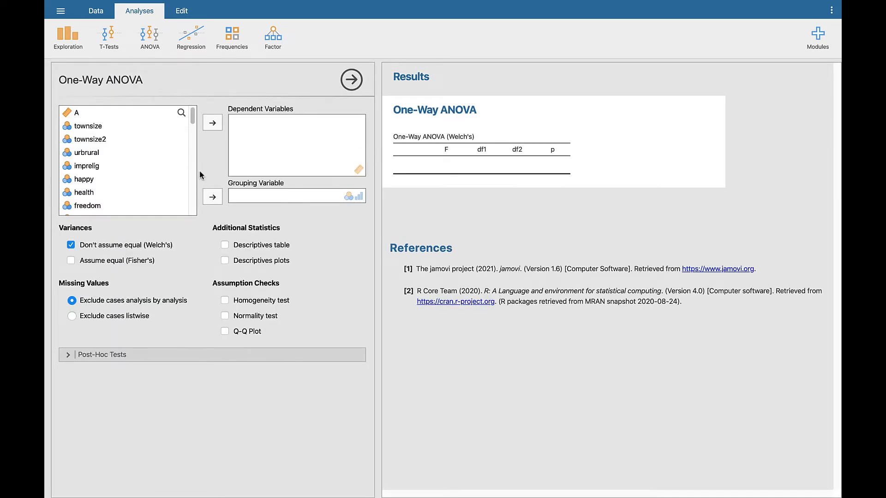
pyautogui.click(105, 139)
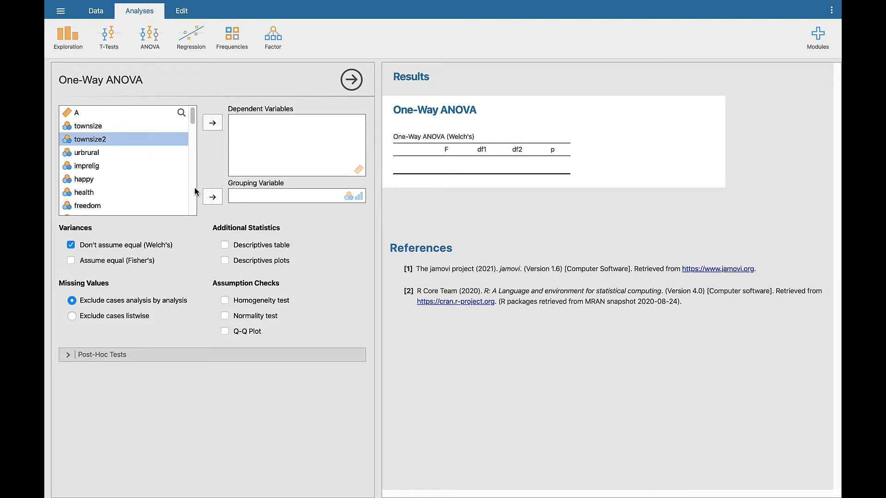
pyautogui.click(211, 199)
pyautogui.scroll(-15, 119, 196)
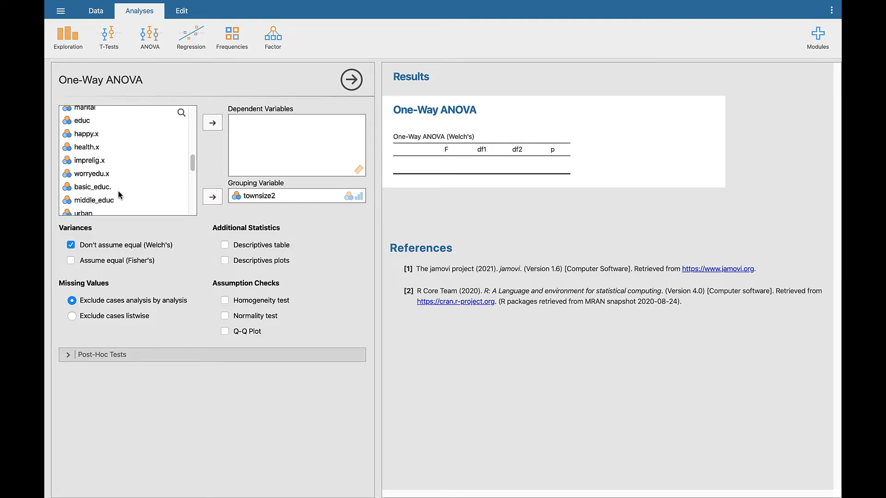
pyautogui.click(105, 210)
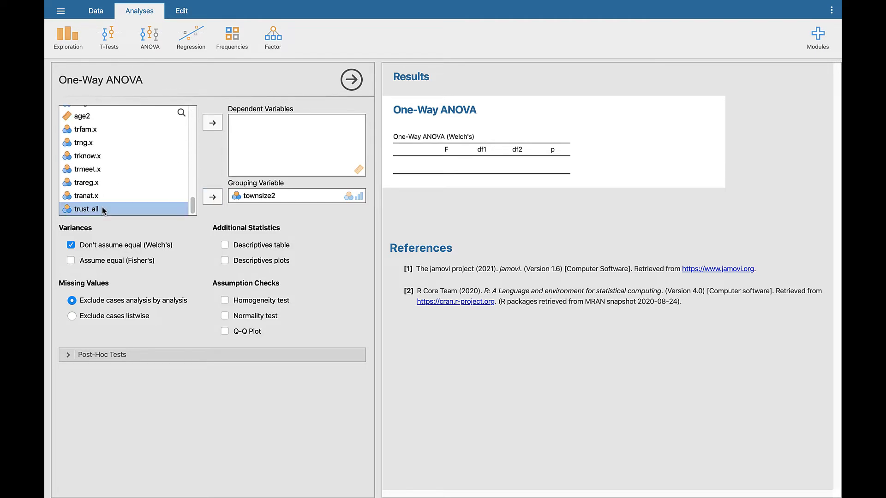
pyautogui.click(216, 125)
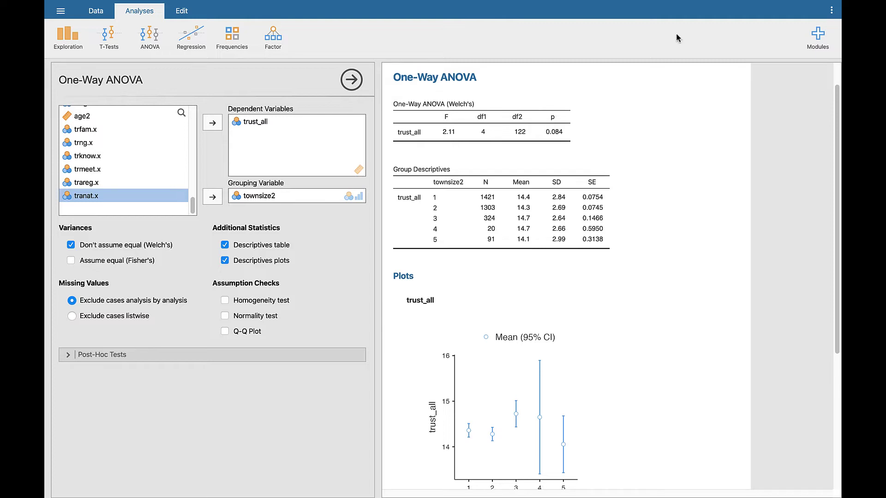
# Annotate the Welch's ANOVA table in green, circling F and p and noting "0,05", "<0,1" and "marginally signif" beside p
pyautogui.moveTo(667, 6)
pyautogui.click(634, 6)
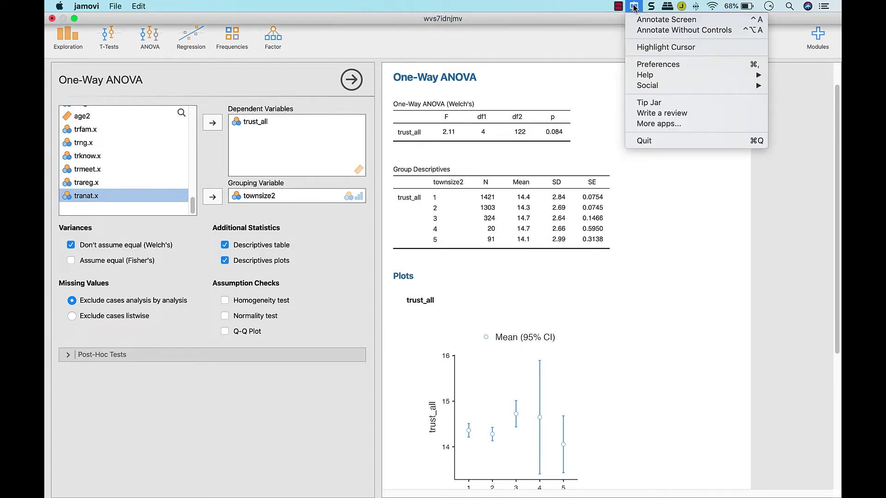
pyautogui.click(639, 19)
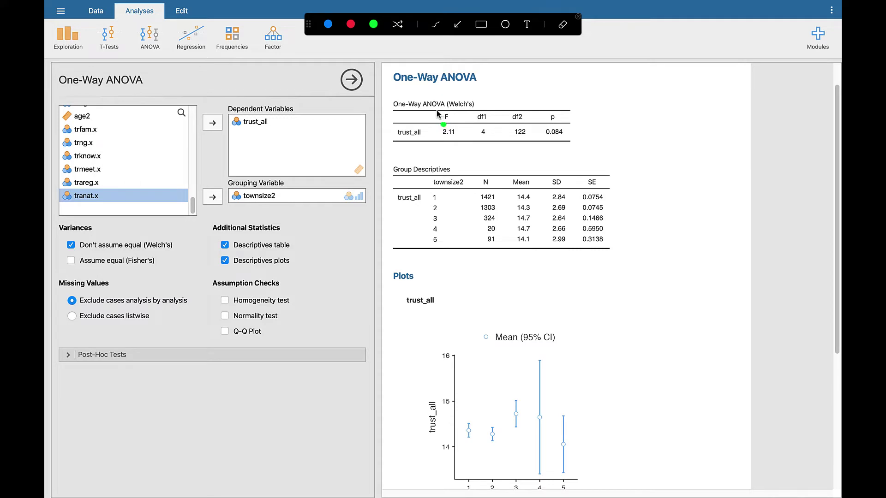
pyautogui.moveTo(434, 119)
pyautogui.mouseDown()
pyautogui.moveTo(435, 140)
pyautogui.moveTo(459, 144)
pyautogui.moveTo(441, 110)
pyautogui.moveTo(436, 120)
pyautogui.mouseUp()
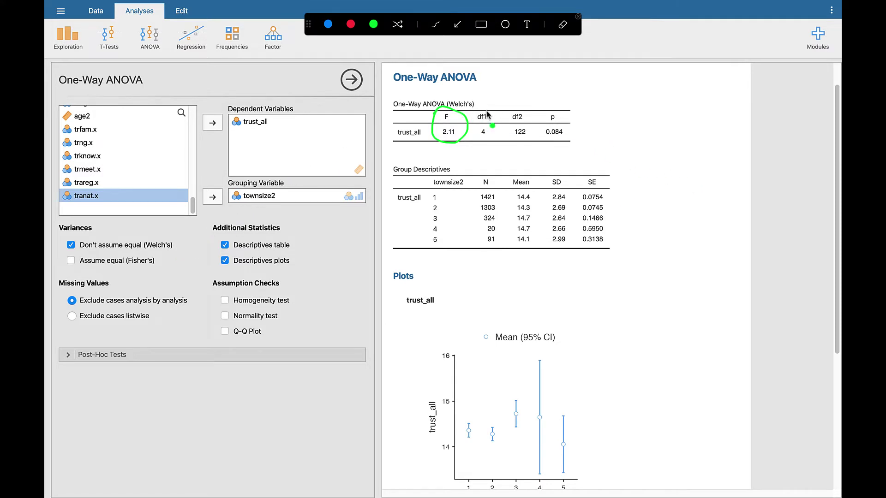
pyautogui.moveTo(549, 110); pyautogui.dragTo(536, 134)
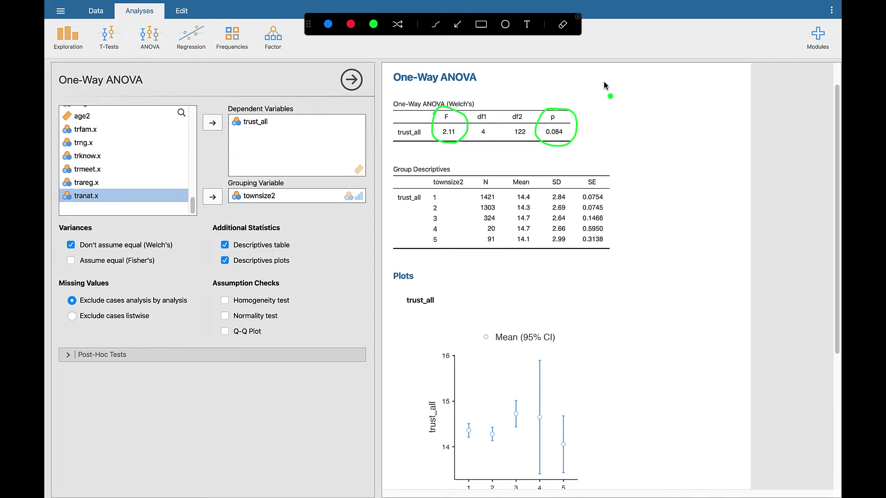
pyautogui.moveTo(573, 108)
pyautogui.mouseDown()
pyautogui.moveTo(592, 100)
pyautogui.moveTo(597, 108)
pyautogui.moveTo(612, 91)
pyautogui.moveTo(640, 99)
pyautogui.moveTo(649, 83)
pyautogui.mouseUp()
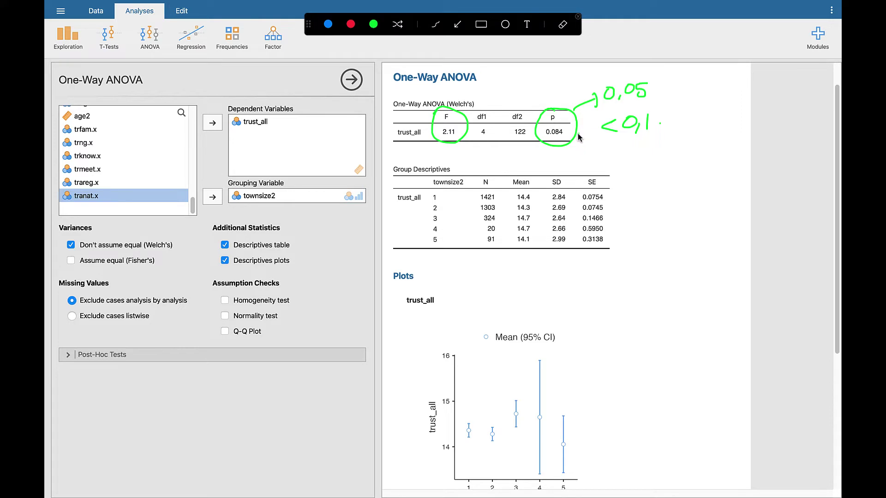
pyautogui.moveTo(577, 134)
pyautogui.mouseDown()
pyautogui.moveTo(603, 152)
pyautogui.moveTo(647, 147)
pyautogui.moveTo(657, 159)
pyautogui.moveTo(670, 141)
pyautogui.moveTo(672, 148)
pyautogui.moveTo(701, 139)
pyautogui.moveTo(697, 159)
pyautogui.moveTo(739, 139)
pyautogui.moveTo(753, 144)
pyautogui.moveTo(760, 131)
pyautogui.mouseUp()
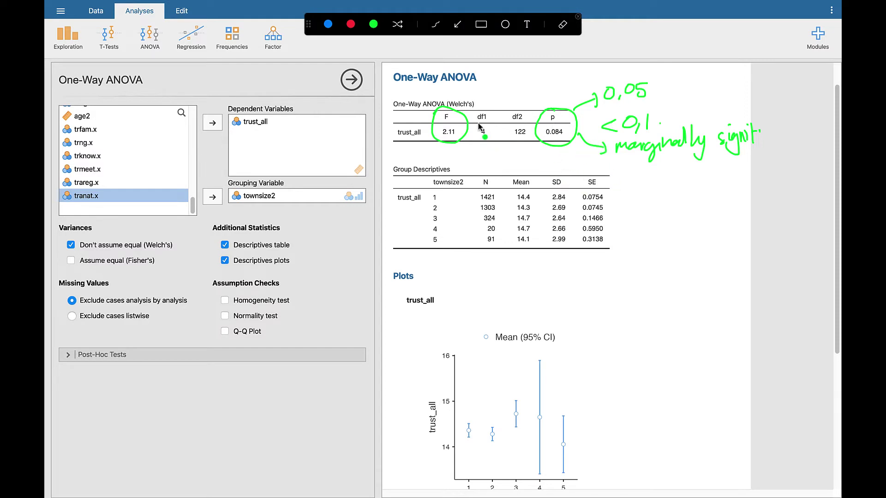
# Circle trust_all in green and box the townsize2 column, with an arrow leading to the note "1 < 5,000"
pyautogui.moveTo(419, 126)
pyautogui.mouseDown()
pyautogui.moveTo(399, 119)
pyautogui.moveTo(402, 147)
pyautogui.moveTo(421, 129)
pyautogui.mouseUp()
pyautogui.moveTo(428, 173)
pyautogui.mouseDown()
pyautogui.moveTo(429, 224)
pyautogui.moveTo(448, 251)
pyautogui.moveTo(478, 247)
pyautogui.moveTo(470, 174)
pyautogui.mouseUp()
pyautogui.moveTo(451, 252)
pyautogui.mouseDown()
pyautogui.moveTo(452, 263)
pyautogui.moveTo(495, 277)
pyautogui.moveTo(489, 287)
pyautogui.mouseUp()
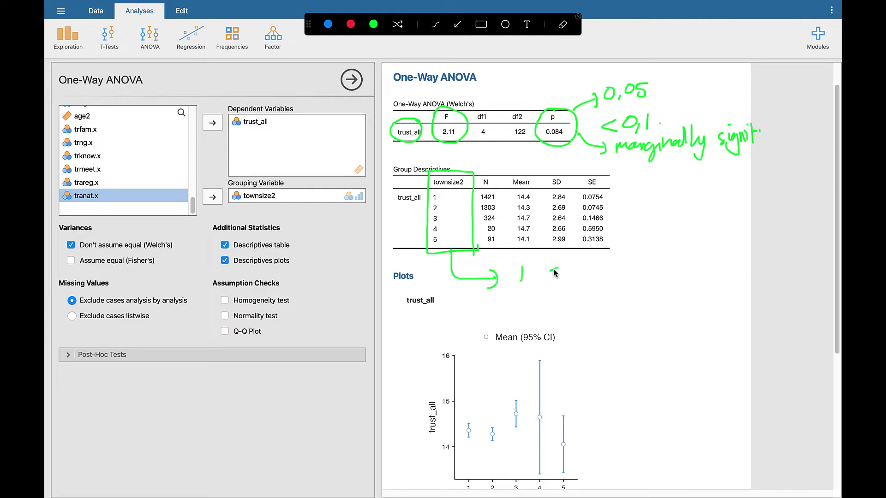
pyautogui.moveTo(574, 270)
pyautogui.mouseDown()
pyautogui.moveTo(580, 283)
pyautogui.moveTo(588, 270)
pyautogui.moveTo(619, 270)
pyautogui.mouseUp()
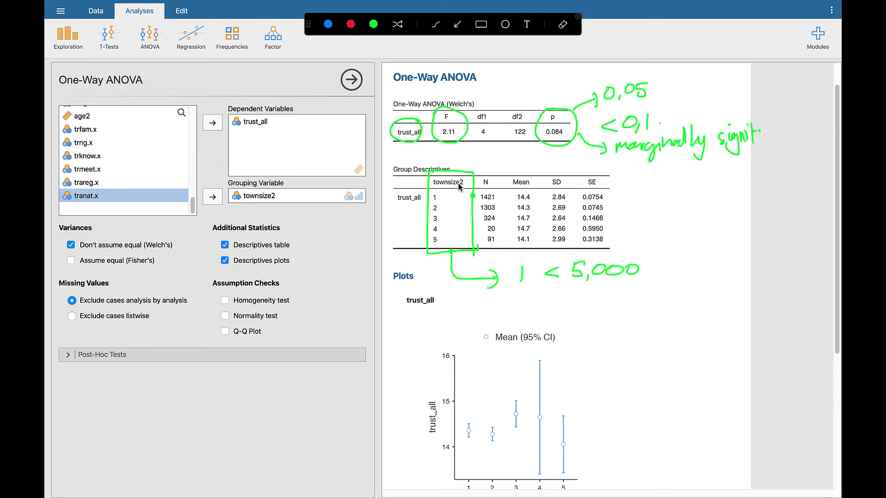
# Underline group 4's mean in the Group Descriptives table and box the Mean values in green
pyautogui.click(454, 202)
pyautogui.moveTo(513, 228); pyautogui.dragTo(531, 228)
pyautogui.moveTo(512, 189)
pyautogui.mouseDown()
pyautogui.moveTo(508, 251)
pyautogui.moveTo(536, 251)
pyautogui.moveTo(536, 221)
pyautogui.moveTo(536, 250)
pyautogui.mouseUp()
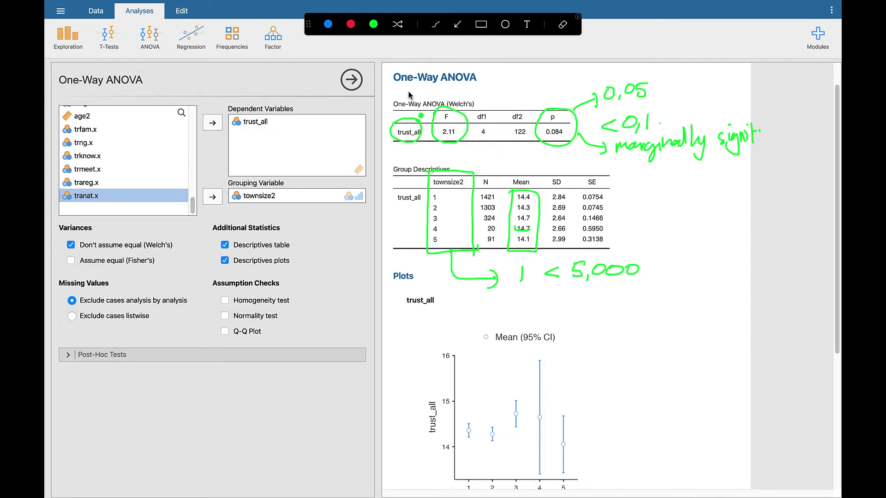
# Mark the means plot in red with a line at group 1's mean and ticks above groups 2 to 5
pyautogui.click(352, 23)
pyautogui.moveTo(453, 429); pyautogui.dragTo(471, 431)
pyautogui.click(453, 434)
pyautogui.moveTo(487, 423); pyautogui.dragTo(514, 395)
pyautogui.moveTo(537, 361); pyautogui.dragTo(546, 347)
pyautogui.moveTo(562, 409); pyautogui.dragTo(572, 400)
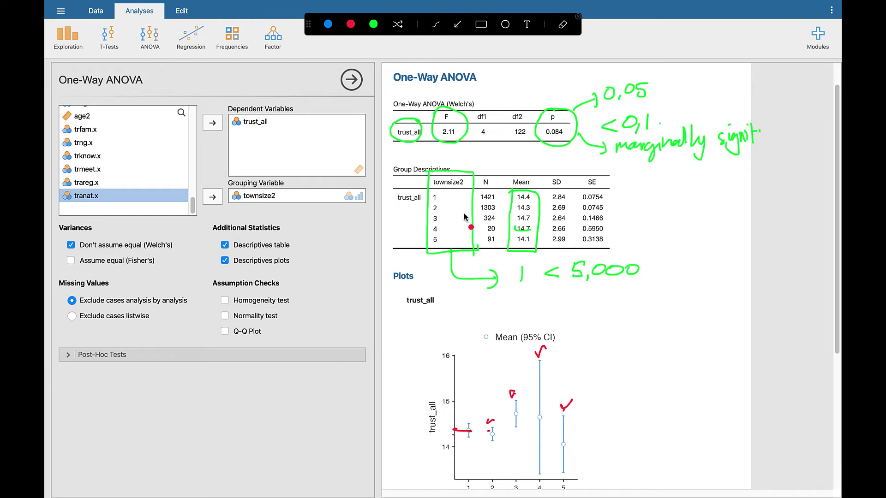
# Box townsize2 groups 3 and 4 in red, with an arrow to a boxed "3 & 4" and the note "cek kuesioner"
pyautogui.moveTo(430, 214)
pyautogui.mouseDown()
pyautogui.moveTo(430, 235)
pyautogui.moveTo(442, 233)
pyautogui.moveTo(442, 219)
pyautogui.moveTo(461, 241)
pyautogui.moveTo(469, 285)
pyautogui.moveTo(501, 309)
pyautogui.moveTo(526, 304)
pyautogui.moveTo(514, 311)
pyautogui.mouseUp()
pyautogui.moveTo(551, 299)
pyautogui.mouseDown()
pyautogui.moveTo(543, 309)
pyautogui.moveTo(576, 307)
pyautogui.moveTo(571, 321)
pyautogui.mouseUp()
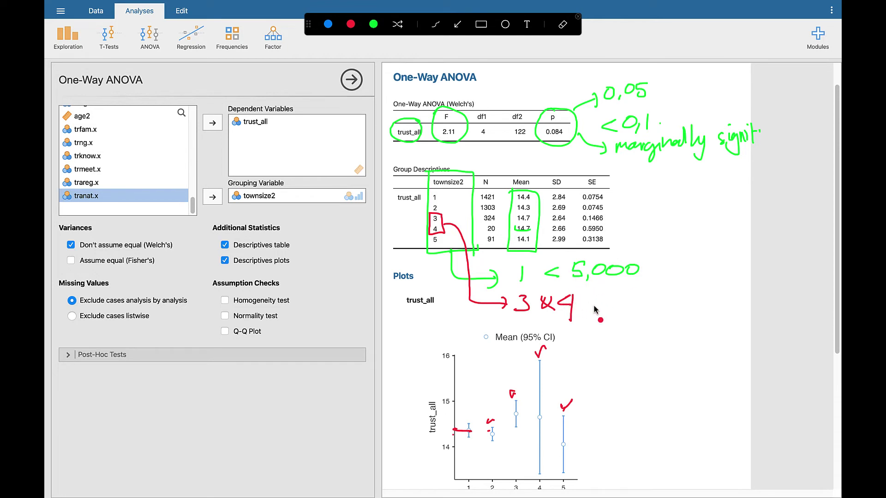
pyautogui.moveTo(591, 310)
pyautogui.mouseDown()
pyautogui.moveTo(644, 299)
pyautogui.moveTo(650, 313)
pyautogui.moveTo(731, 307)
pyautogui.mouseUp()
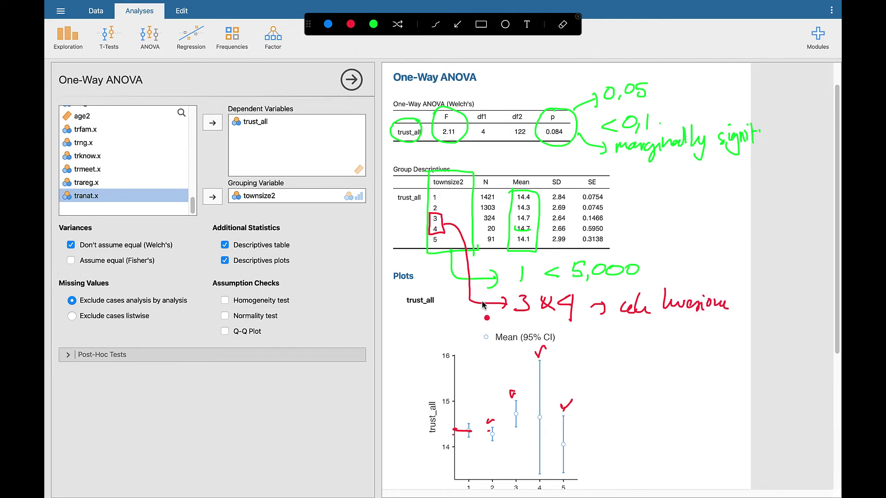
pyautogui.moveTo(509, 287)
pyautogui.mouseDown()
pyautogui.moveTo(511, 329)
pyautogui.moveTo(585, 331)
pyautogui.mouseUp()
pyautogui.moveTo(509, 286)
pyautogui.mouseDown()
pyautogui.moveTo(587, 291)
pyautogui.moveTo(585, 332)
pyautogui.mouseUp()
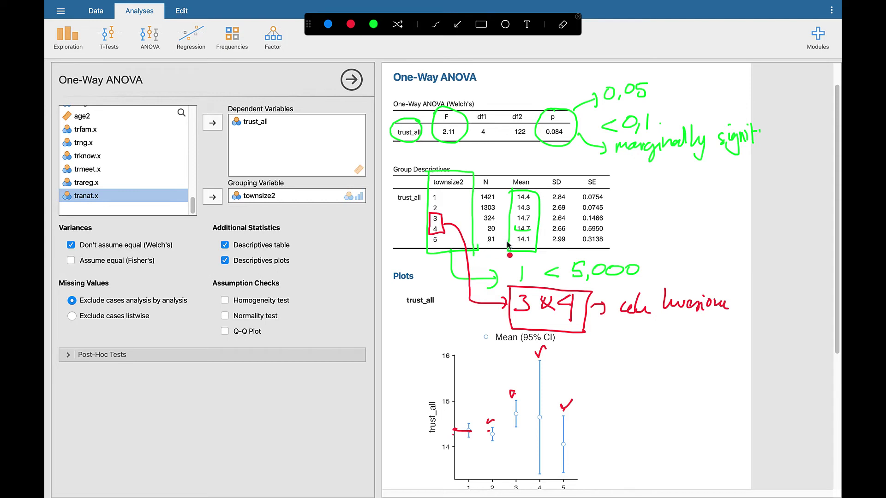
# Mark group 5's mean in the table and plot in red, and link the circled group 3 and 4 points to the note
pyautogui.moveTo(523, 238); pyautogui.dragTo(526, 236)
pyautogui.moveTo(455, 451); pyautogui.dragTo(567, 444)
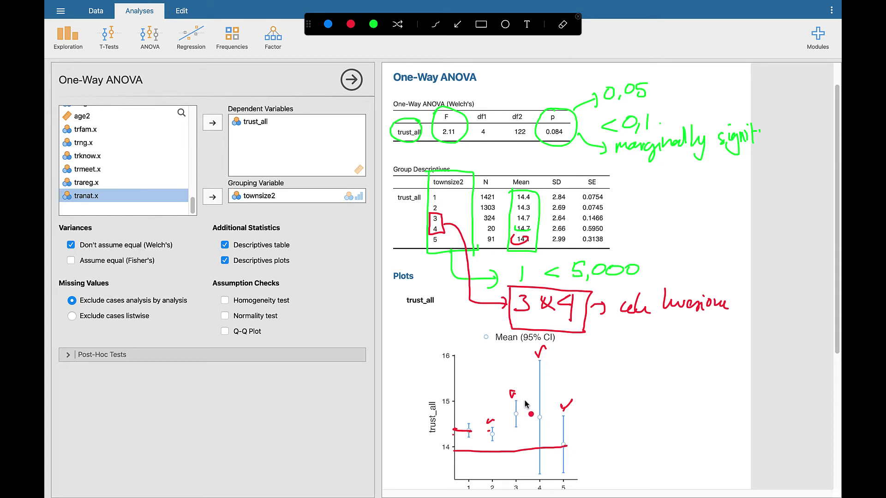
pyautogui.moveTo(527, 404)
pyautogui.mouseDown()
pyautogui.moveTo(510, 407)
pyautogui.moveTo(548, 429)
pyautogui.moveTo(536, 403)
pyautogui.moveTo(522, 401)
pyautogui.moveTo(582, 382)
pyautogui.moveTo(608, 325)
pyautogui.moveTo(607, 335)
pyautogui.mouseUp()
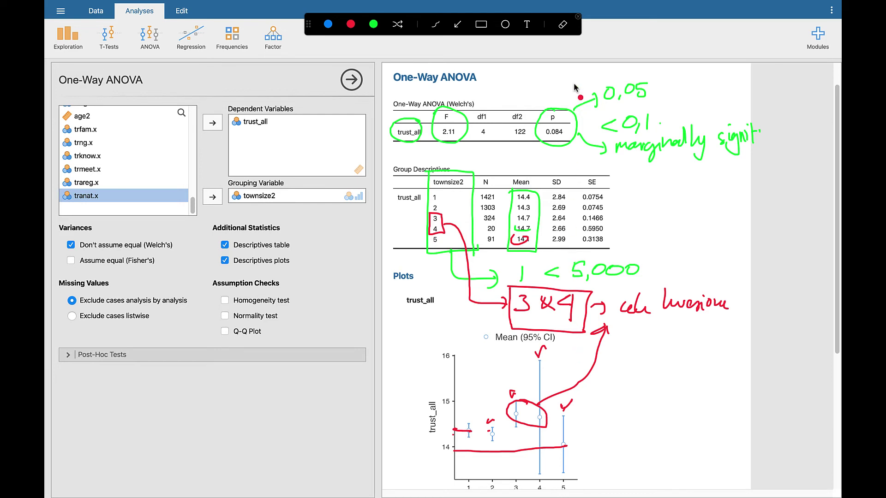
# Clear the screen annotations and add the homogeneity and normality tests to the ANOVA's assumption checks
pyautogui.click(563, 26)
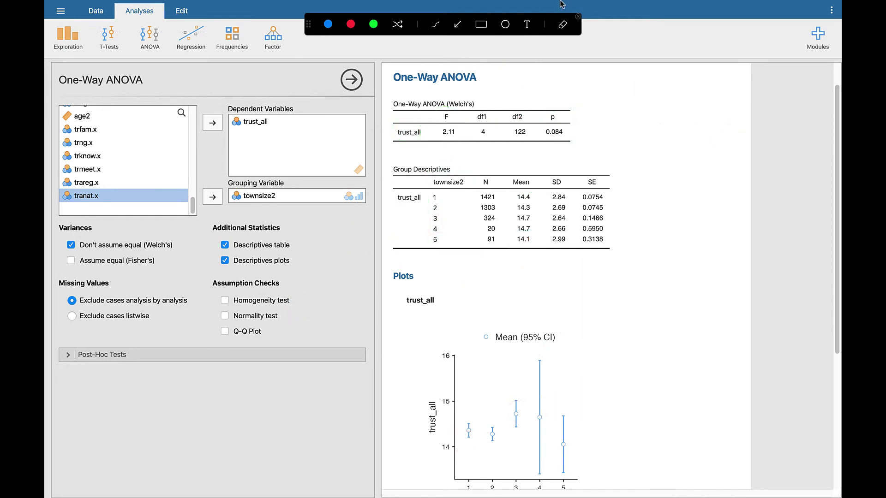
pyautogui.click(577, 18)
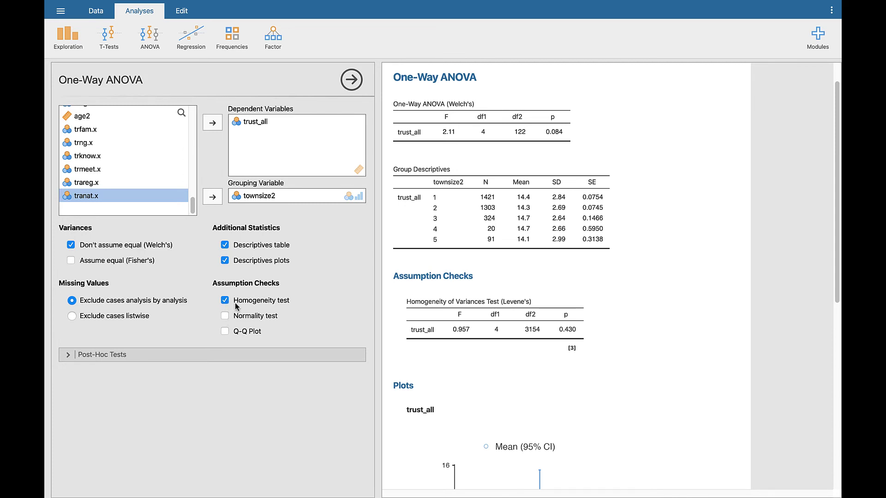
pyautogui.click(225, 317)
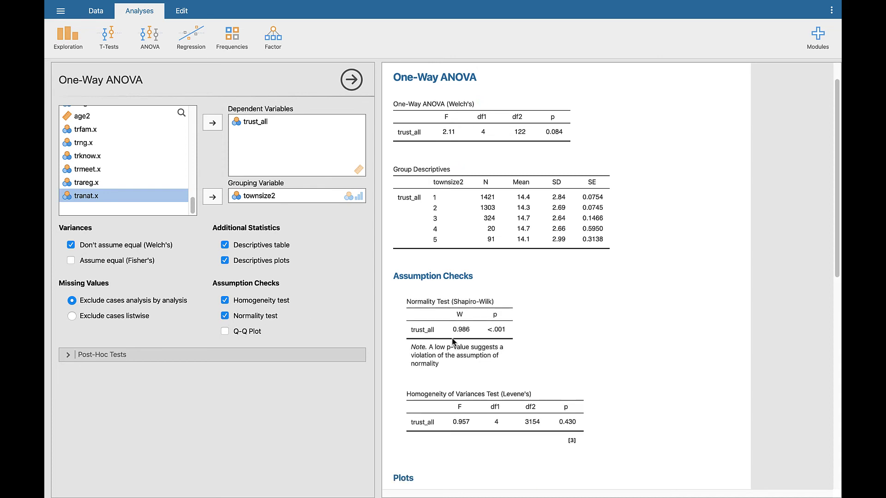
# Circle the Shapiro-Wilk p value in red and link it to an underlined note "tidak normal"
pyautogui.click(633, 10)
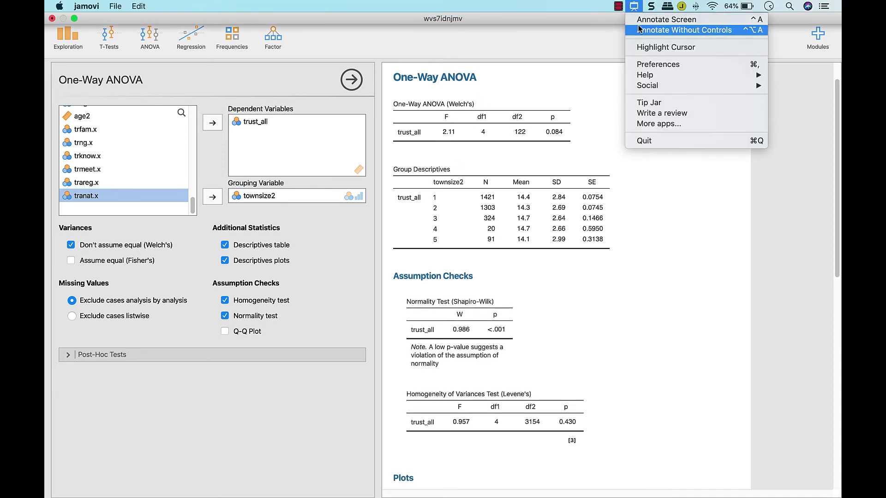
pyautogui.click(655, 19)
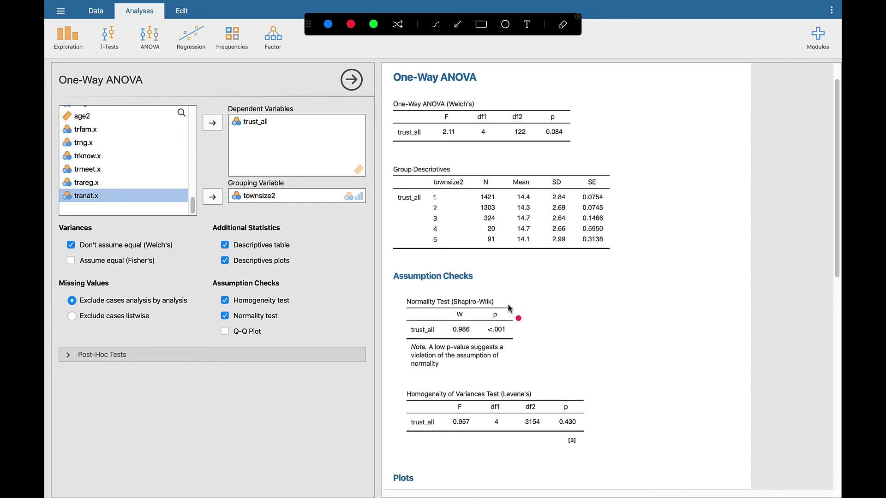
pyautogui.moveTo(500, 311)
pyautogui.mouseDown()
pyautogui.moveTo(492, 305)
pyautogui.moveTo(498, 342)
pyautogui.moveTo(492, 304)
pyautogui.moveTo(664, 300)
pyautogui.moveTo(687, 276)
pyautogui.mouseUp()
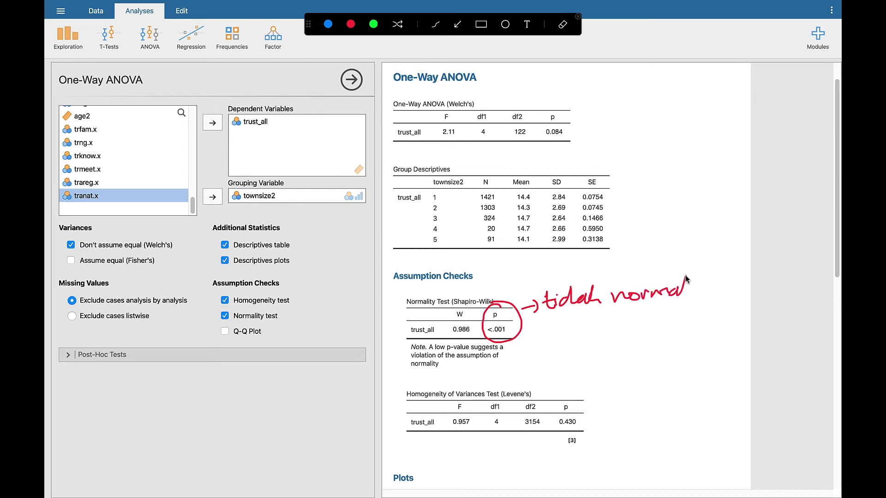
pyautogui.click(694, 294)
pyautogui.moveTo(552, 319); pyautogui.dragTo(648, 313)
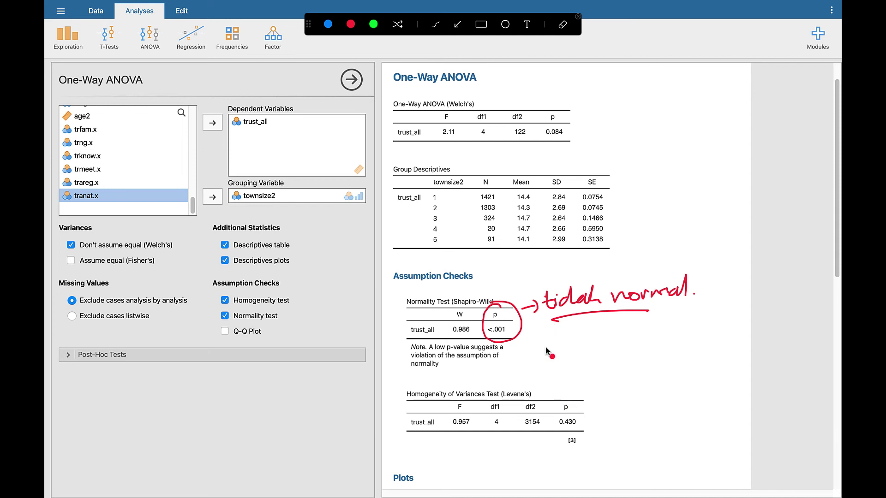
# Annotate Levene's test with p circled and "tidak signif." in red, plus an underlined "homogen" and the circled test title in green
pyautogui.moveTo(568, 394)
pyautogui.mouseDown()
pyautogui.moveTo(546, 427)
pyautogui.moveTo(597, 415)
pyautogui.moveTo(556, 392)
pyautogui.moveTo(618, 389)
pyautogui.moveTo(614, 383)
pyautogui.moveTo(666, 365)
pyautogui.moveTo(683, 378)
pyautogui.moveTo(681, 363)
pyautogui.moveTo(701, 378)
pyautogui.moveTo(725, 369)
pyautogui.moveTo(732, 382)
pyautogui.moveTo(747, 369)
pyautogui.moveTo(759, 382)
pyautogui.moveTo(762, 369)
pyautogui.mouseUp()
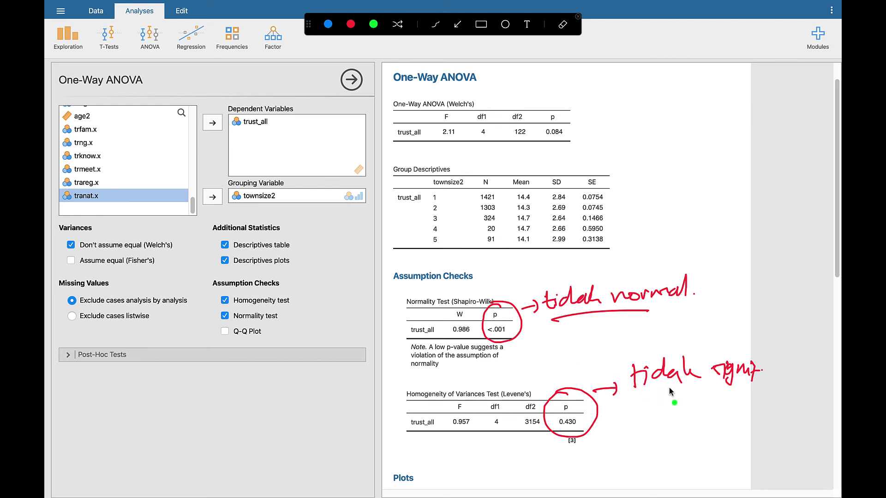
pyautogui.moveTo(684, 381)
pyautogui.mouseDown()
pyautogui.moveTo(685, 406)
pyautogui.moveTo(697, 402)
pyautogui.moveTo(687, 406)
pyautogui.mouseUp()
pyautogui.moveTo(657, 412)
pyautogui.mouseDown()
pyautogui.moveTo(671, 431)
pyautogui.moveTo(677, 420)
pyautogui.mouseUp()
pyautogui.moveTo(692, 419)
pyautogui.mouseDown()
pyautogui.moveTo(681, 434)
pyautogui.moveTo(733, 423)
pyautogui.moveTo(720, 429)
pyautogui.moveTo(757, 428)
pyautogui.mouseUp()
pyautogui.moveTo(664, 434); pyautogui.dragTo(725, 438)
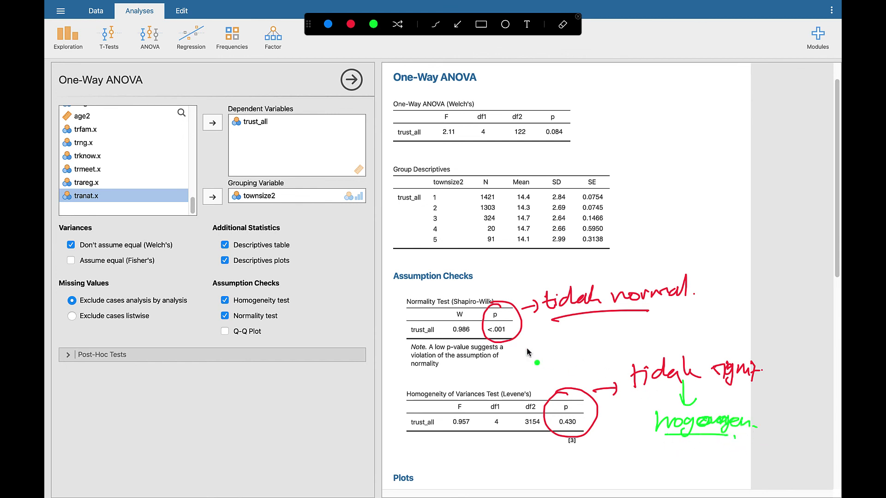
pyautogui.moveTo(441, 388)
pyautogui.mouseDown()
pyautogui.moveTo(410, 400)
pyautogui.moveTo(502, 399)
pyautogui.moveTo(433, 382)
pyautogui.mouseUp()
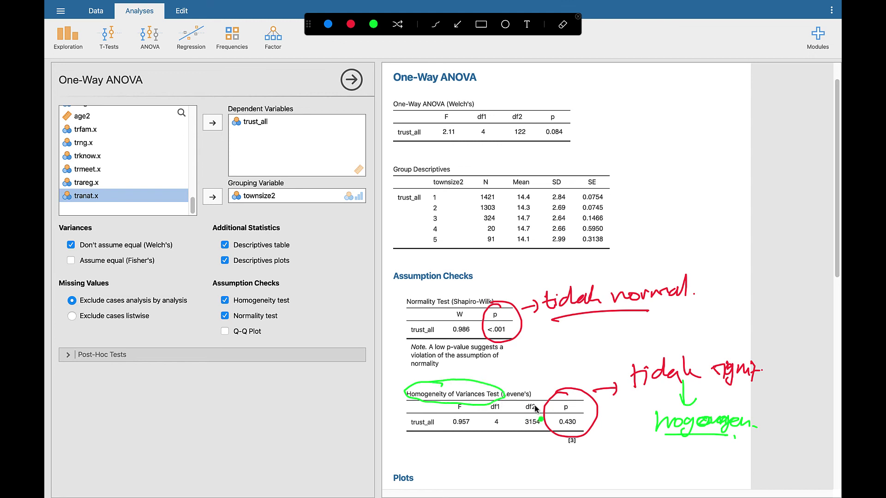